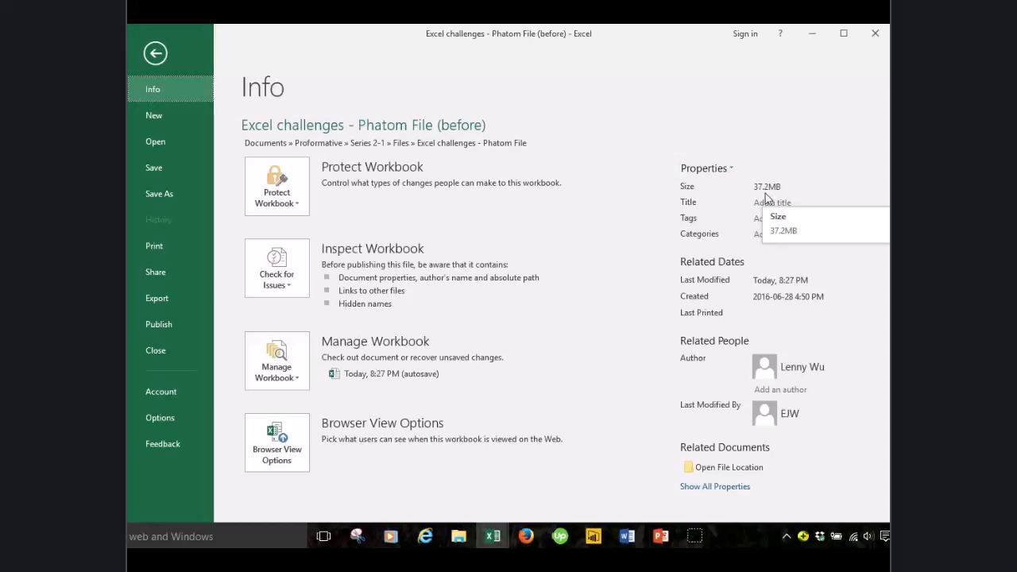
Step: Check the workbook for hidden sheets and defined names
{"action": "left_click", "coordinate": [155, 54]}
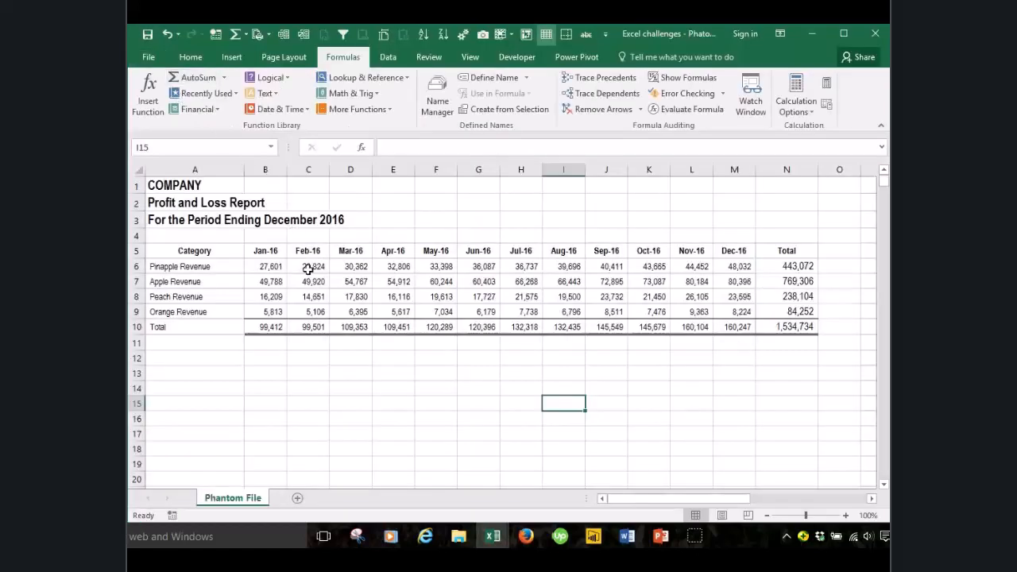
{"action": "right_click", "coordinate": [226, 499]}
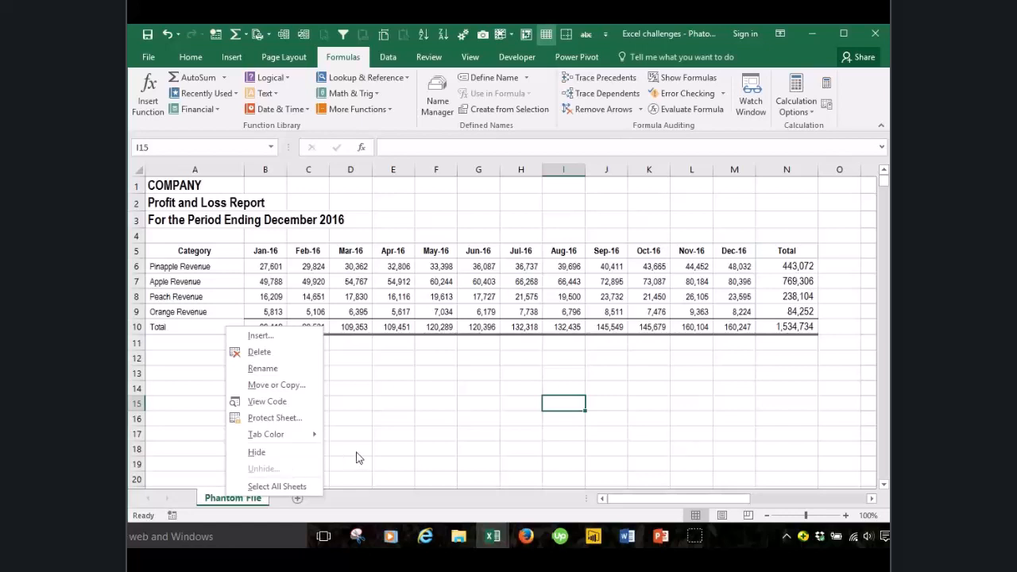
{"action": "left_click", "coordinate": [382, 443]}
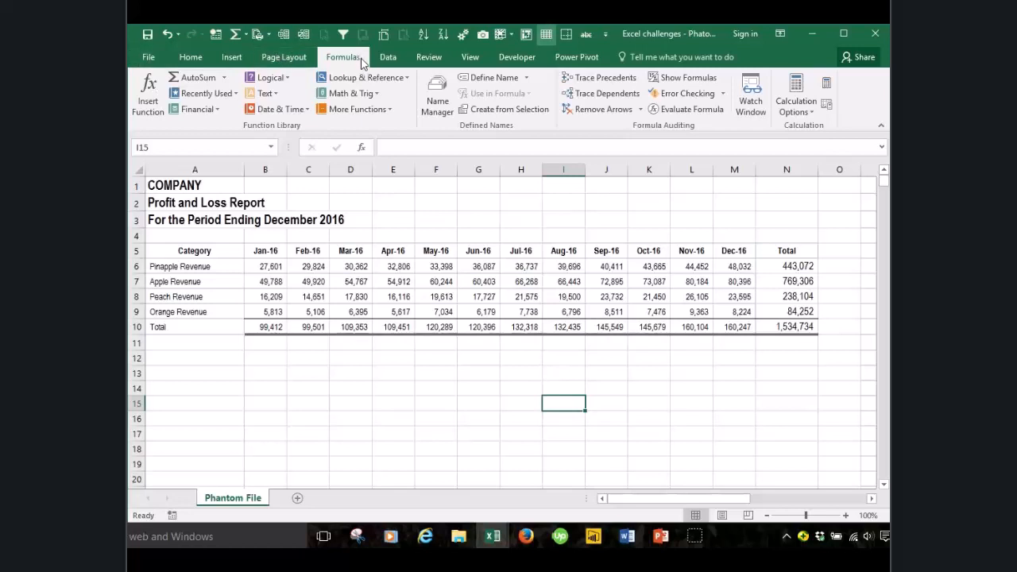
{"action": "left_click", "coordinate": [436, 106]}
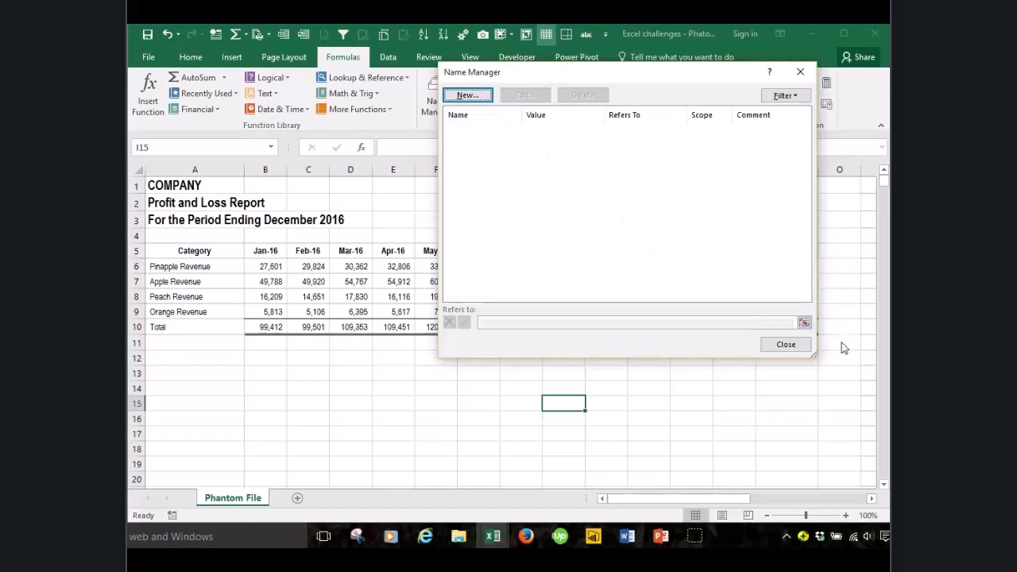
{"action": "left_click", "coordinate": [799, 347]}
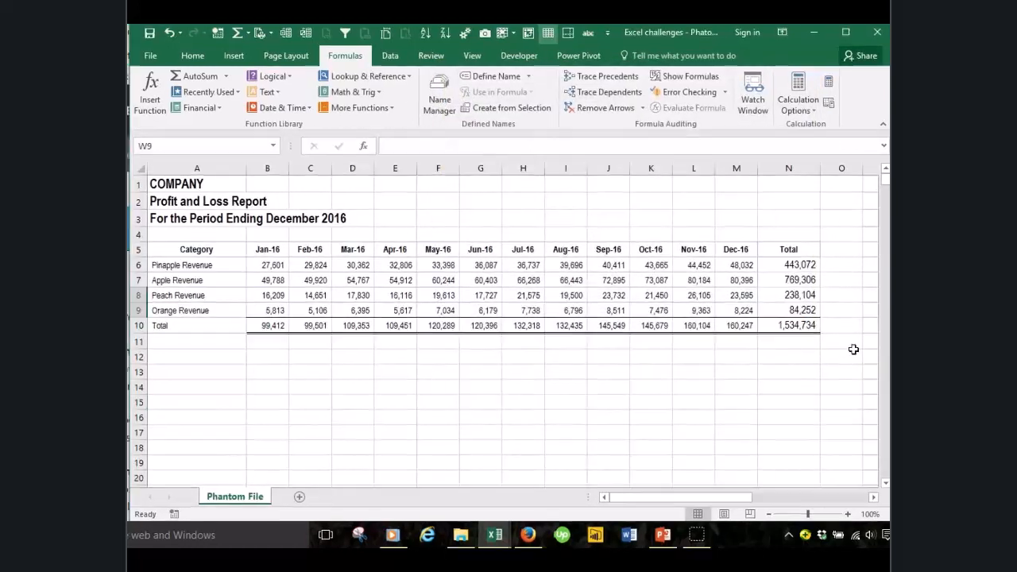
Step: Examine how far the Phantom File sheet extends beyond the profit and loss table, across the columns and down to the last row
{"action": "left_click", "coordinate": [854, 354]}
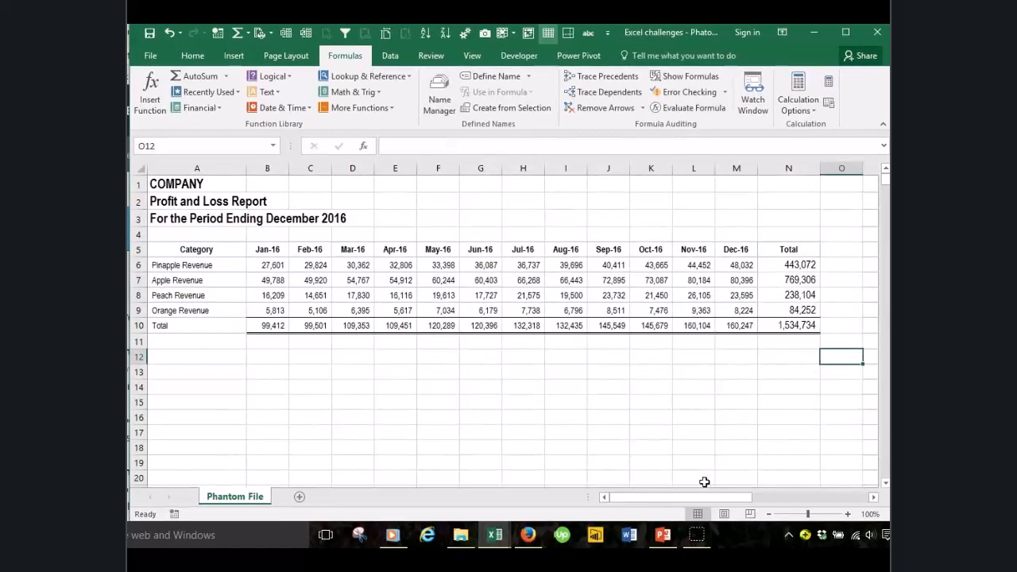
{"action": "left_click_drag", "start_coordinate": [696, 500], "coordinate": [813, 496]}
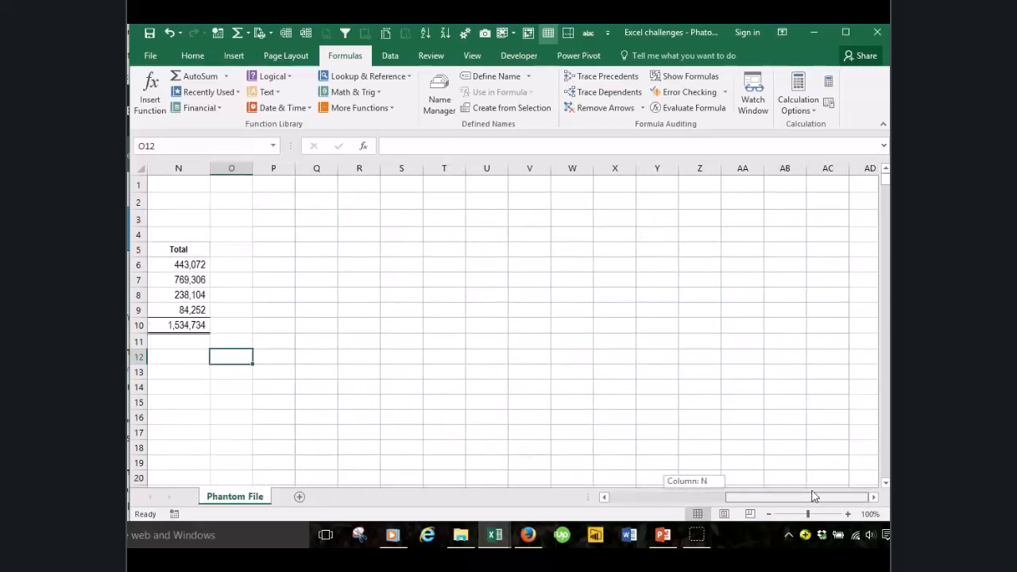
{"action": "left_click_drag", "start_coordinate": [814, 496], "coordinate": [699, 509]}
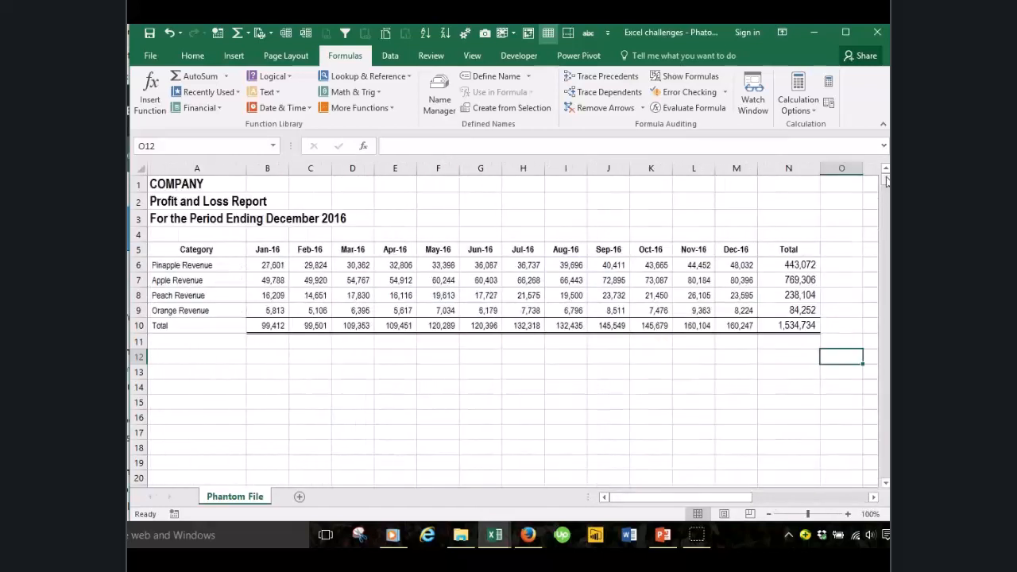
{"action": "left_click_drag", "start_coordinate": [886, 181], "coordinate": [886, 188]}
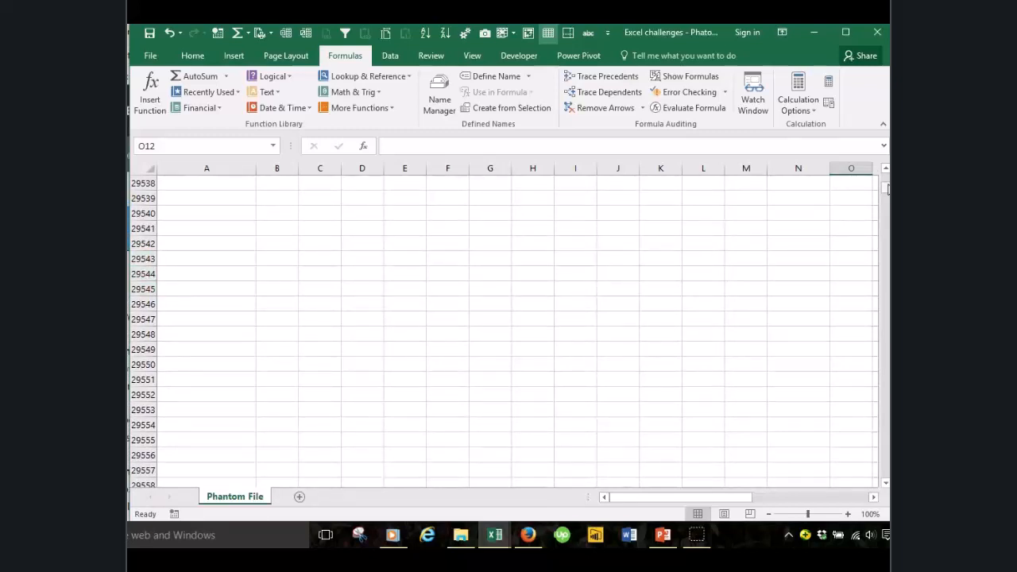
{"action": "left_click_drag", "start_coordinate": [886, 188], "coordinate": [882, 483]}
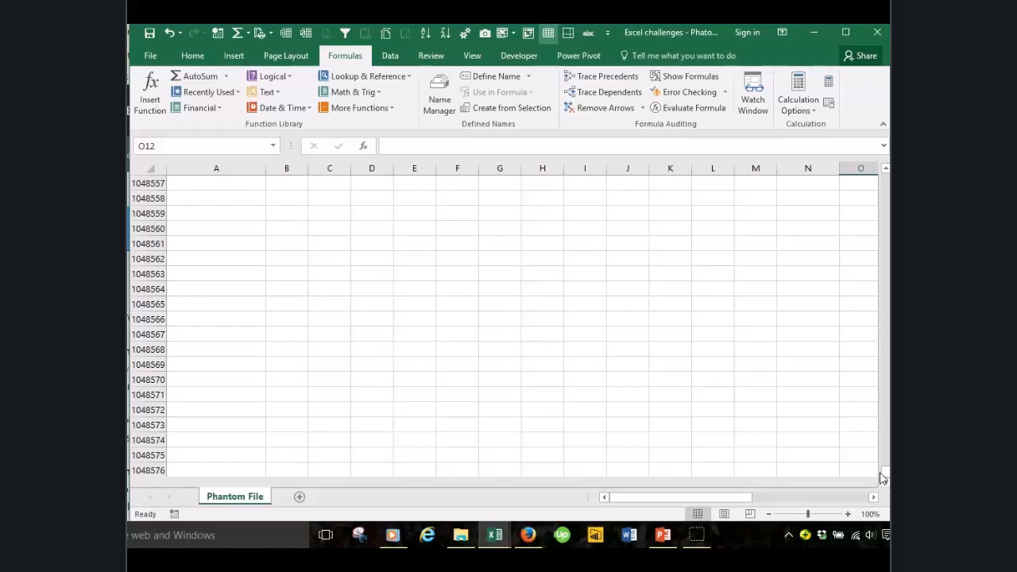
{"action": "left_click_drag", "start_coordinate": [887, 476], "coordinate": [876, 179]}
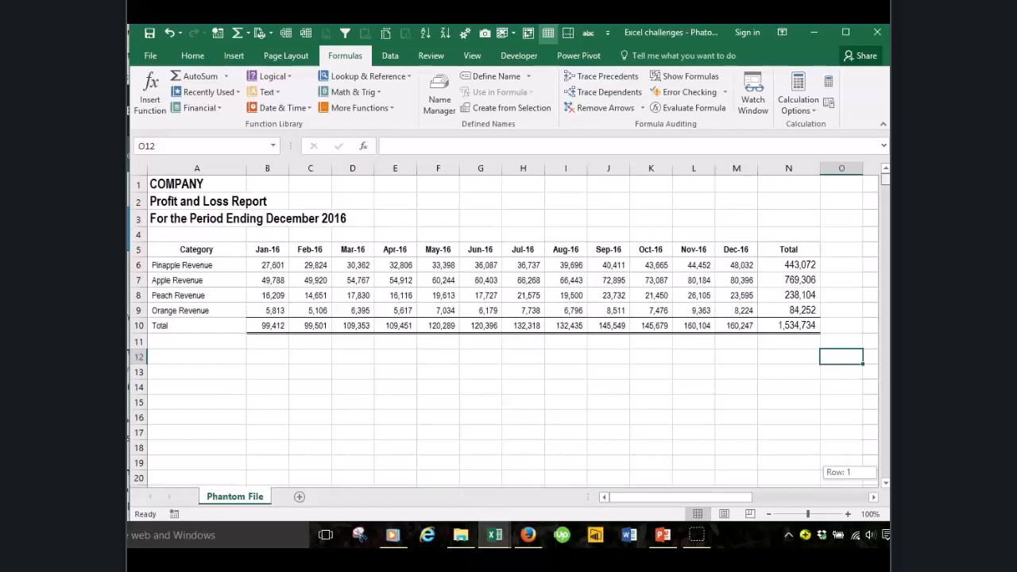
{"action": "left_click_drag", "start_coordinate": [876, 179], "coordinate": [836, 496]}
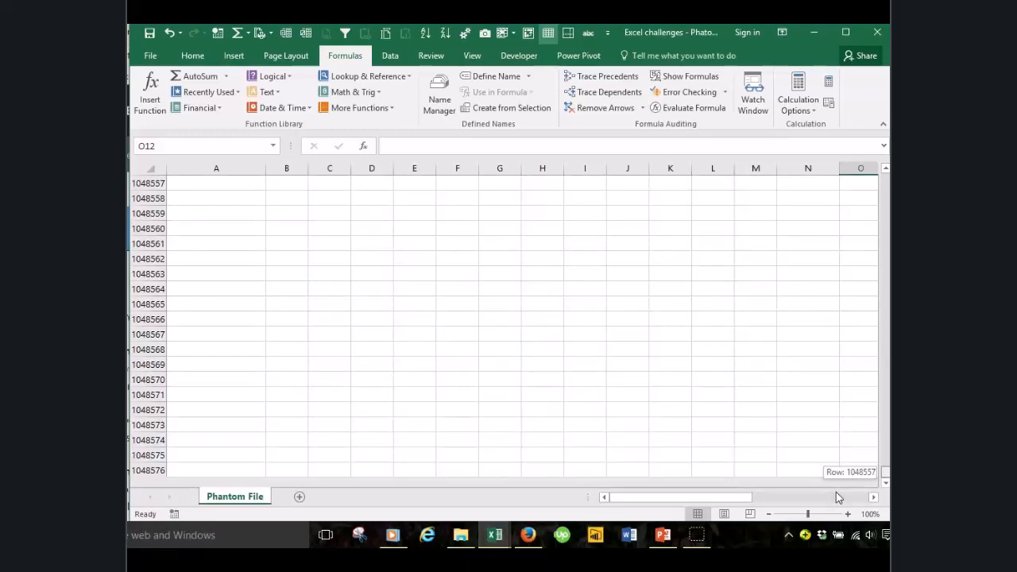
{"action": "left_click_drag", "start_coordinate": [835, 496], "coordinate": [884, 179]}
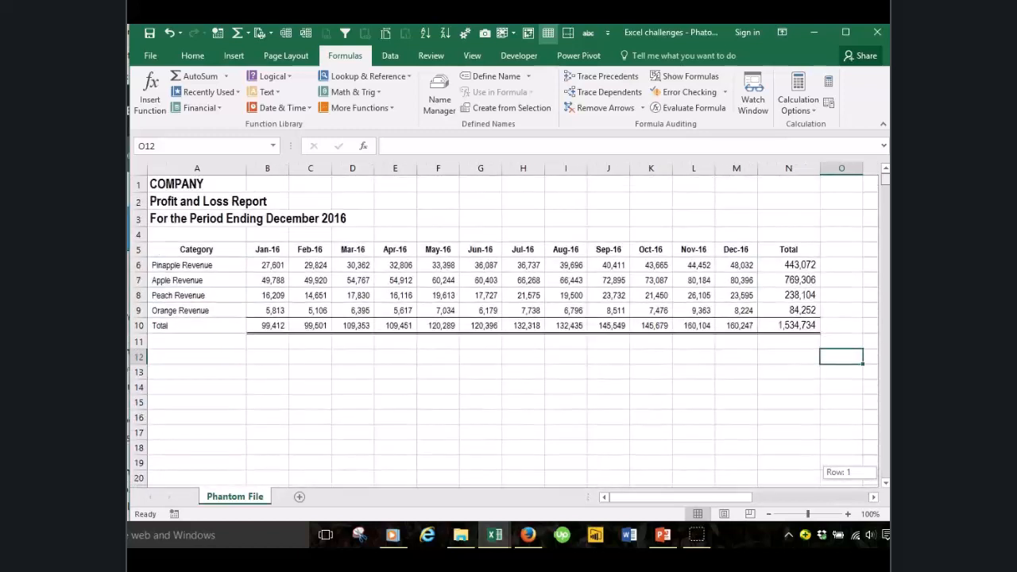
Step: Delete all columns beyond the table, from column O through the sheet's last column
{"action": "left_click", "coordinate": [842, 167]}
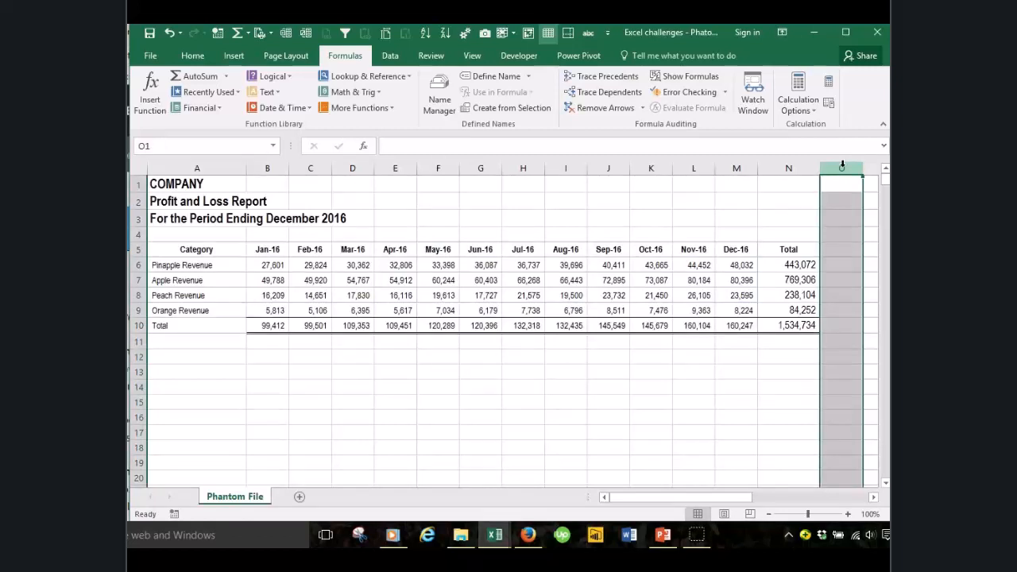
{"action": "key", "text": "ctrl+shift+Right"}
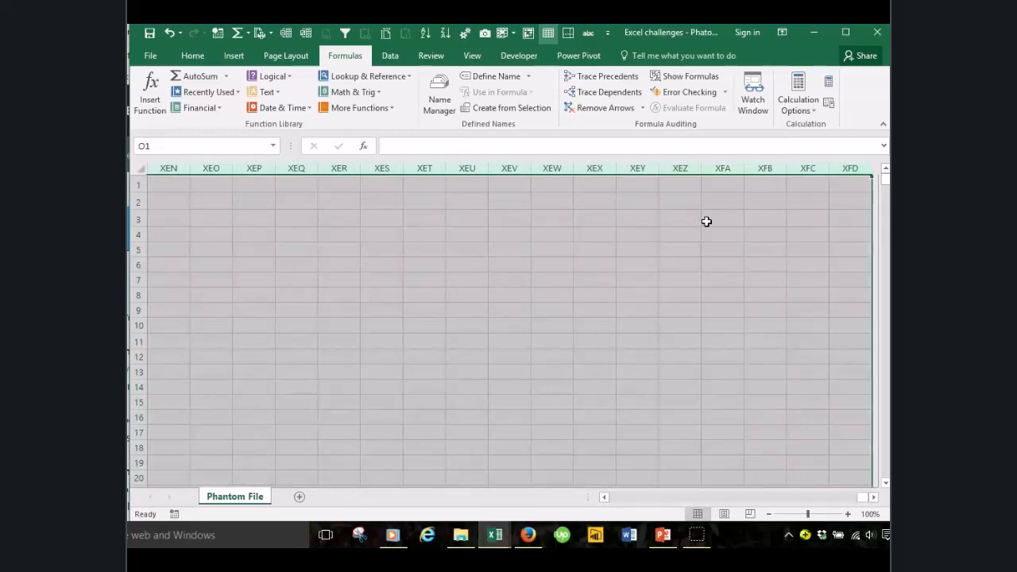
{"action": "right_click", "coordinate": [706, 222]}
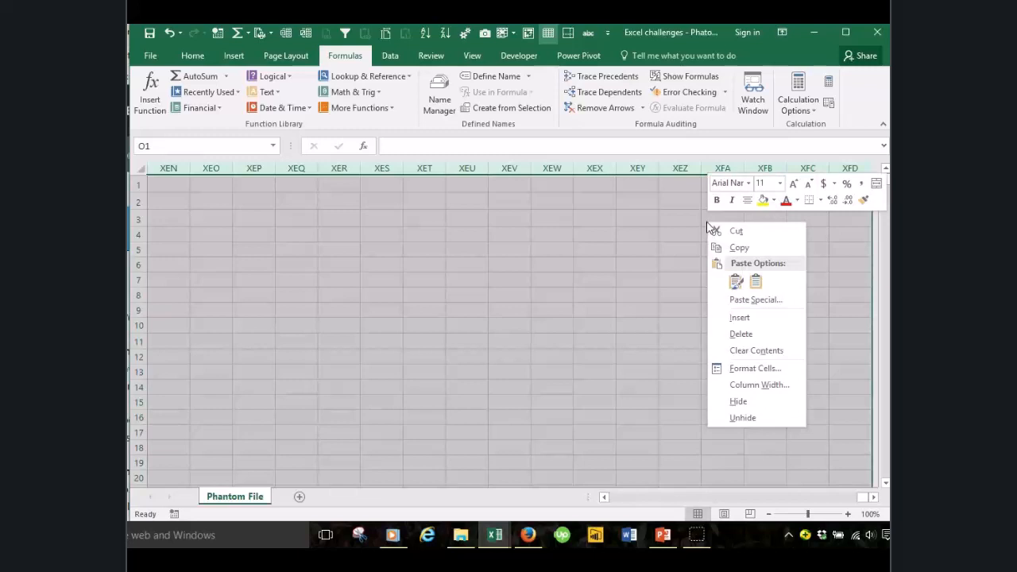
{"action": "left_click", "coordinate": [741, 333]}
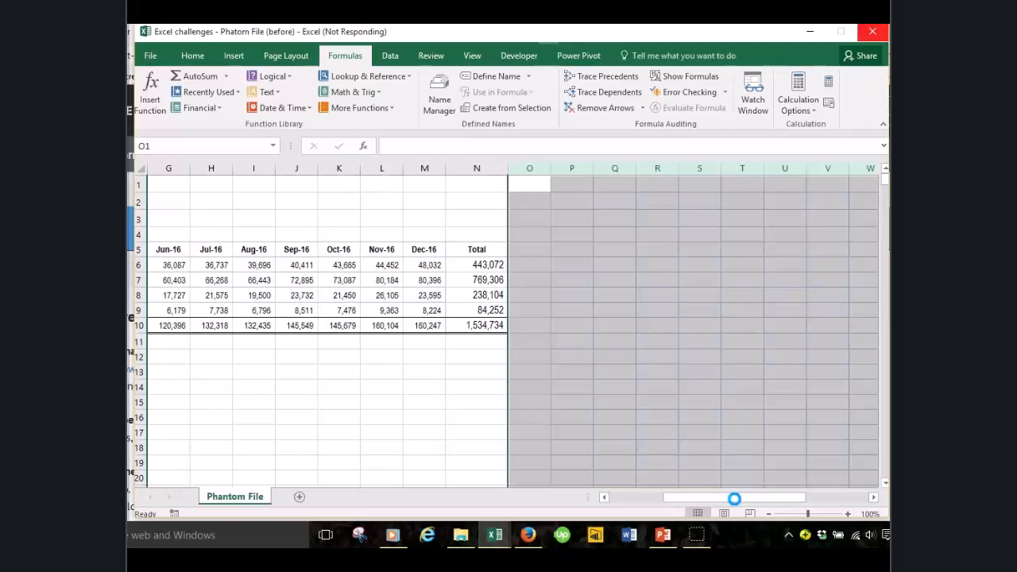
{"action": "left_click_drag", "start_coordinate": [734, 498], "coordinate": [593, 492]}
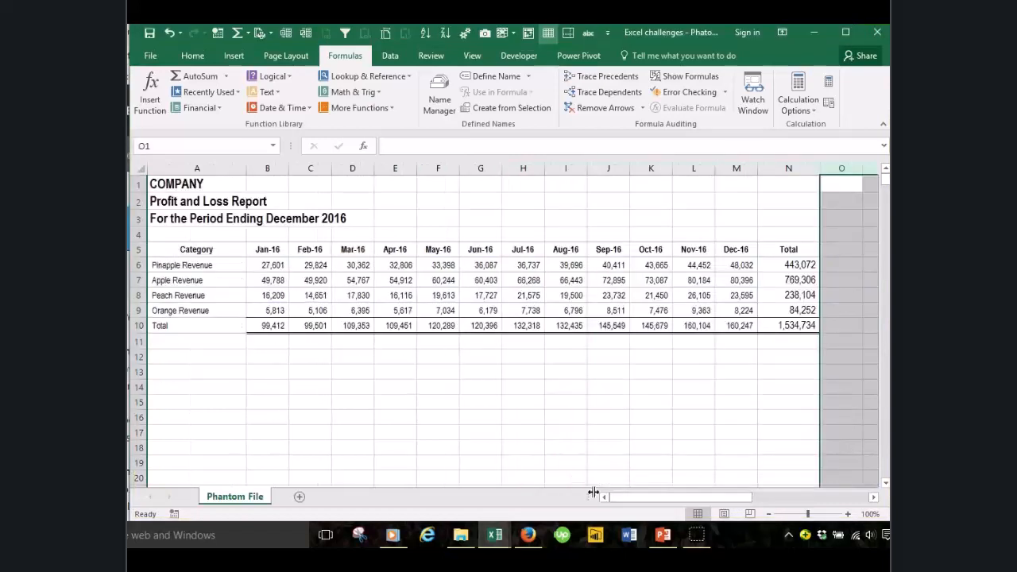
Step: Delete all rows below the table, from row 13 through the sheet's last row
{"action": "left_click", "coordinate": [138, 371]}
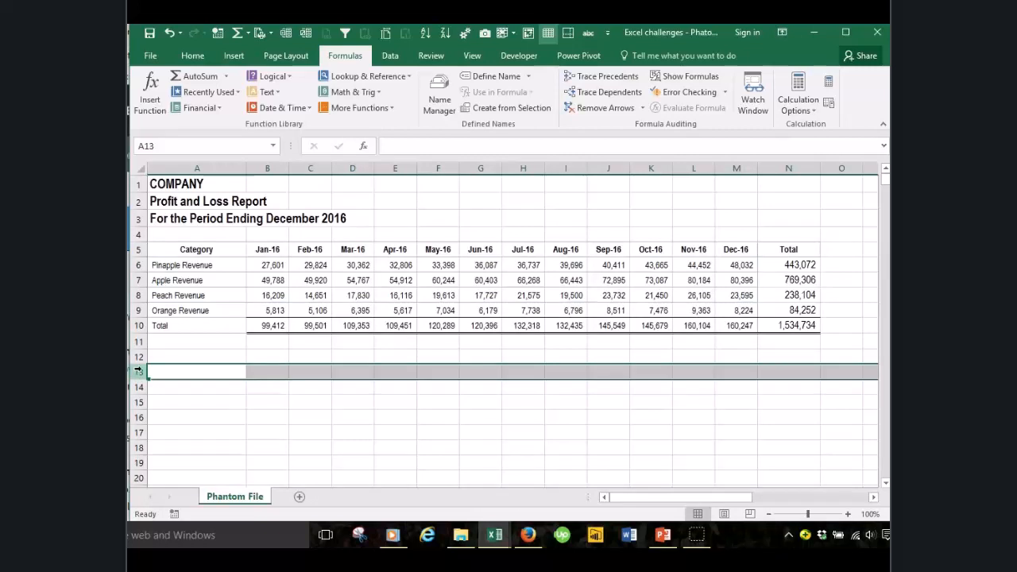
{"action": "key", "text": "ctrl+shift+Down"}
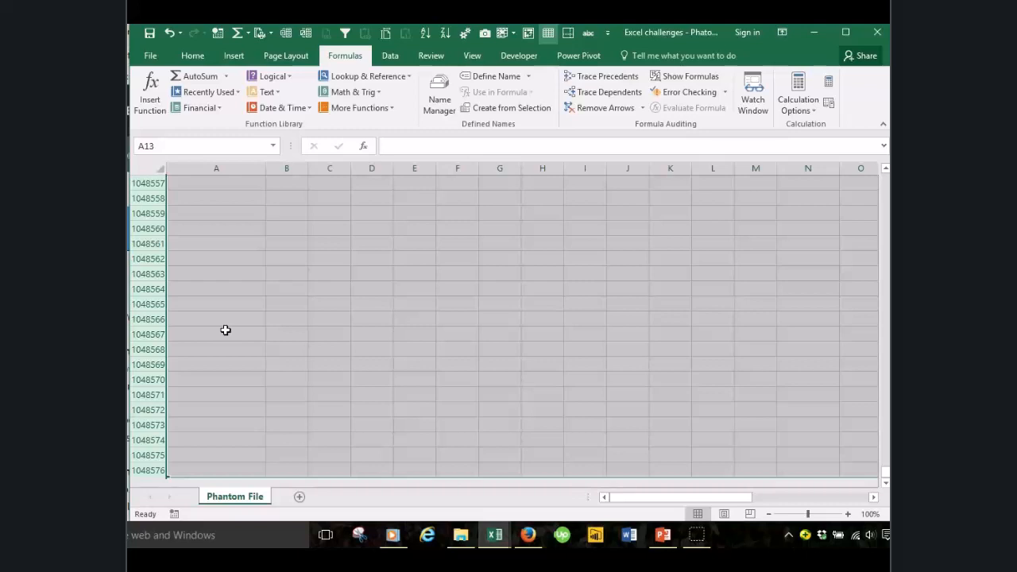
{"action": "right_click", "coordinate": [226, 329]}
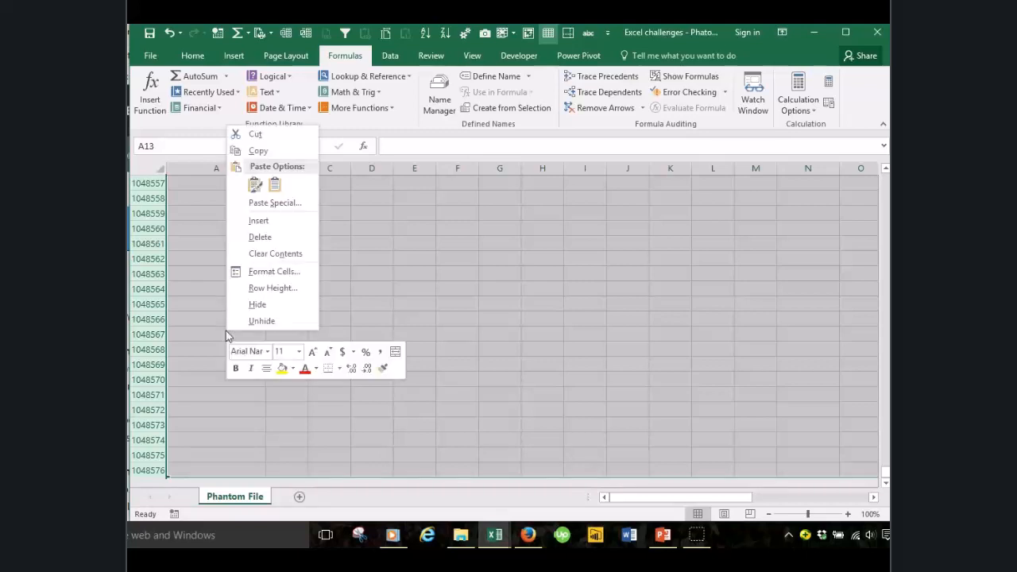
{"action": "left_click", "coordinate": [273, 237]}
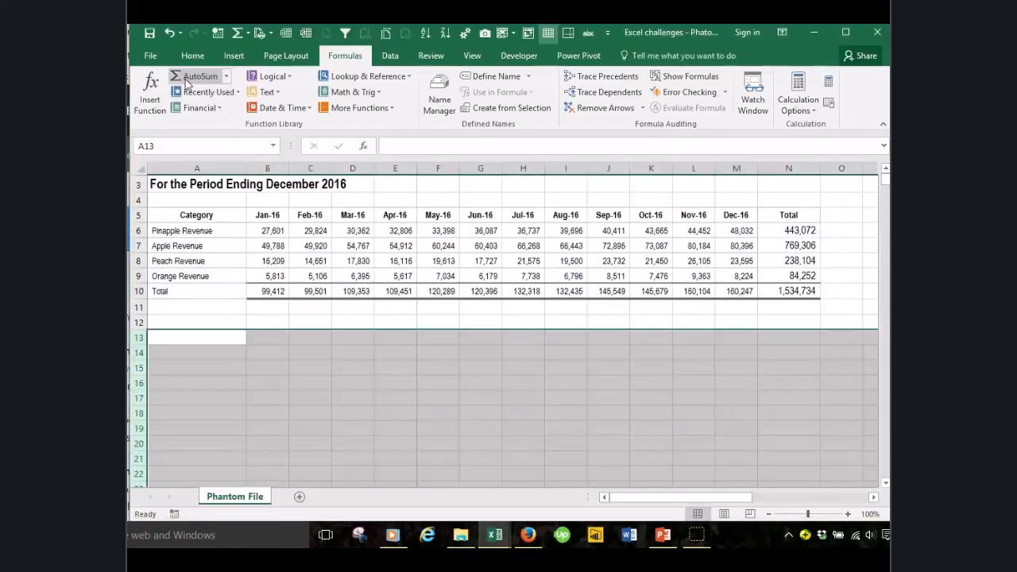
Step: Save the workbook and check its file size in the document properties
{"action": "left_click", "coordinate": [149, 34]}
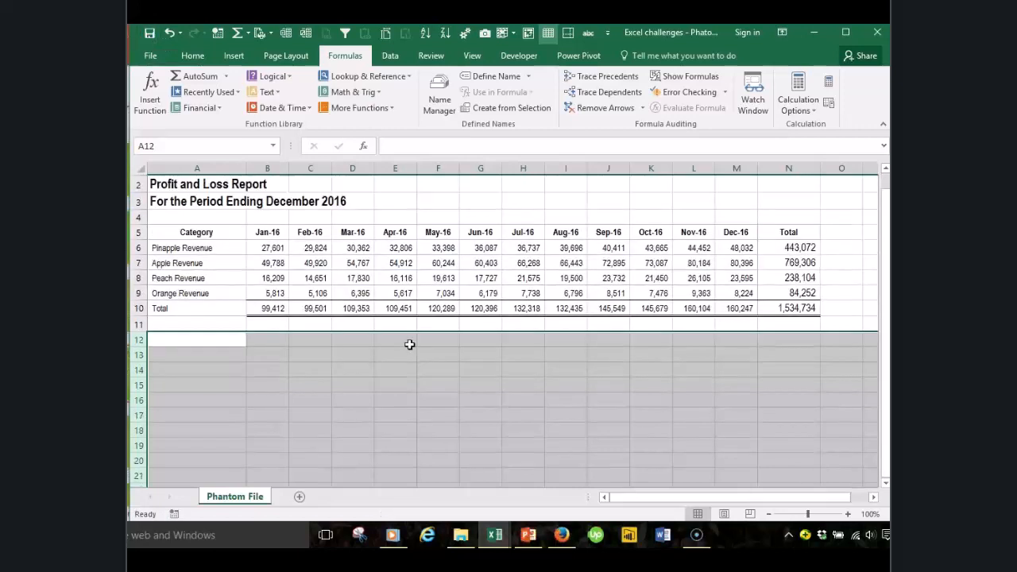
{"action": "left_click", "coordinate": [151, 57]}
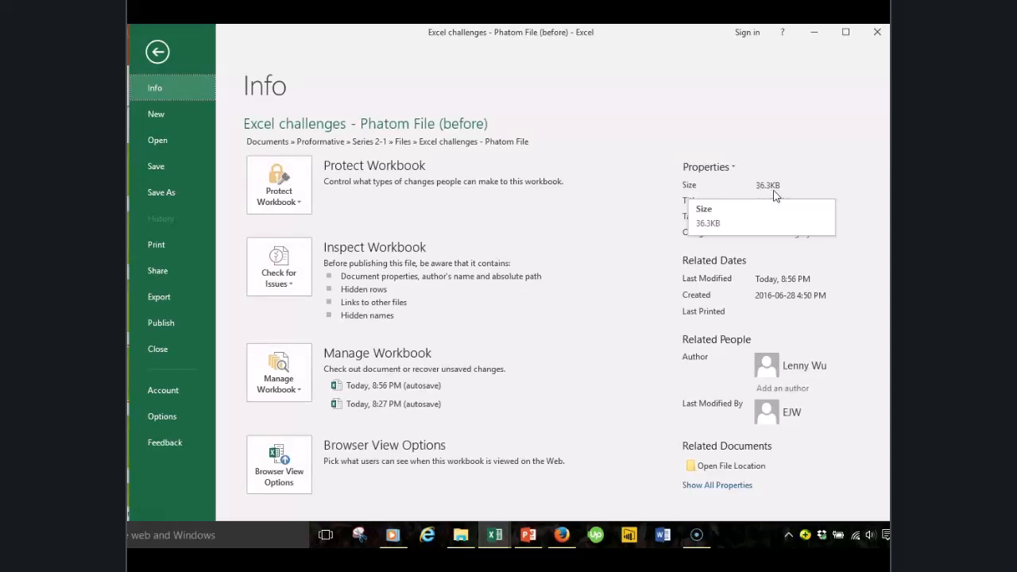
{"action": "left_click", "coordinate": [157, 52]}
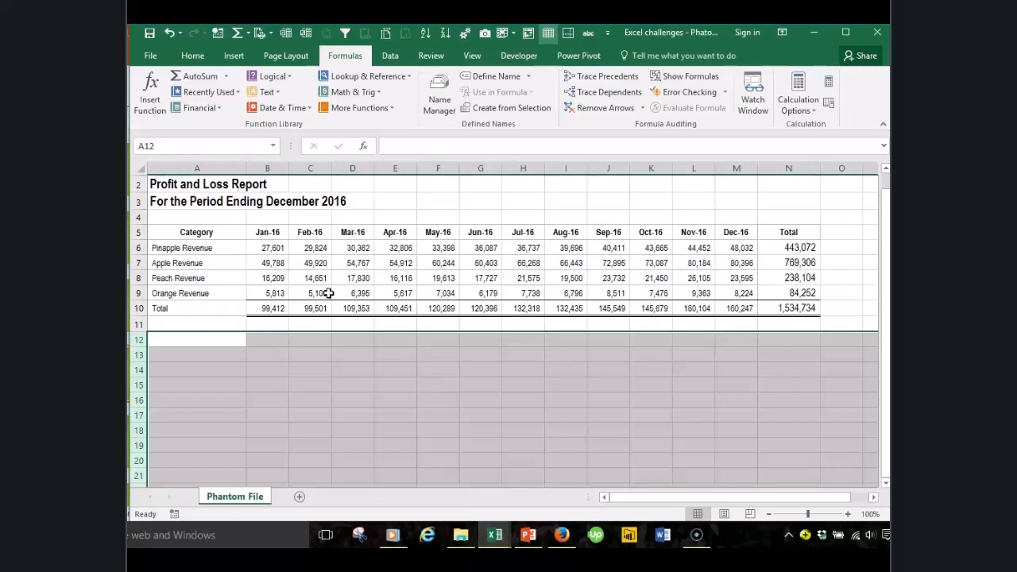
Step: Copy the October pineapple revenue in K6 and paste it into the entire columns P through S
{"action": "left_click", "coordinate": [652, 247]}
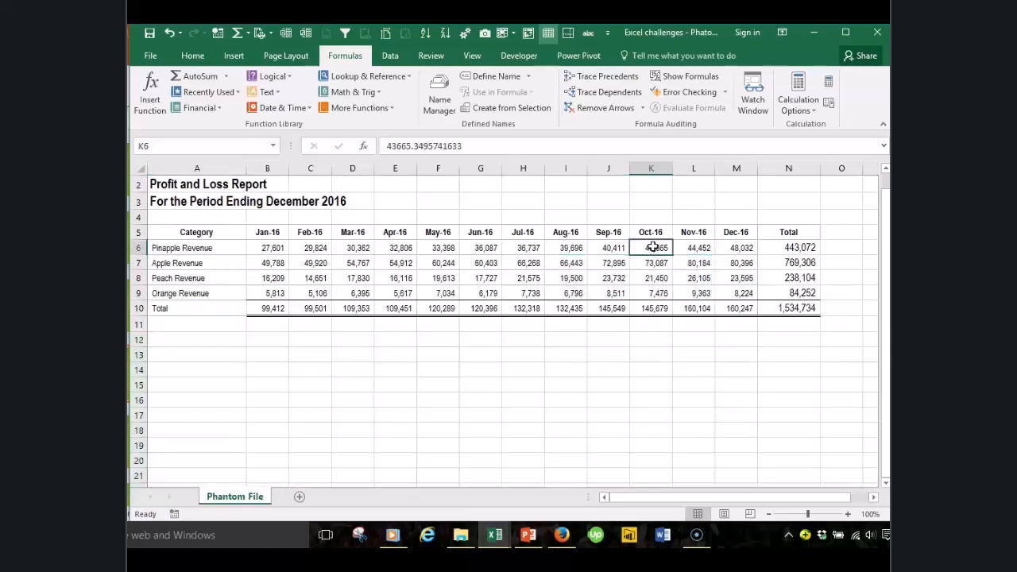
{"action": "left_click", "coordinate": [873, 496]}
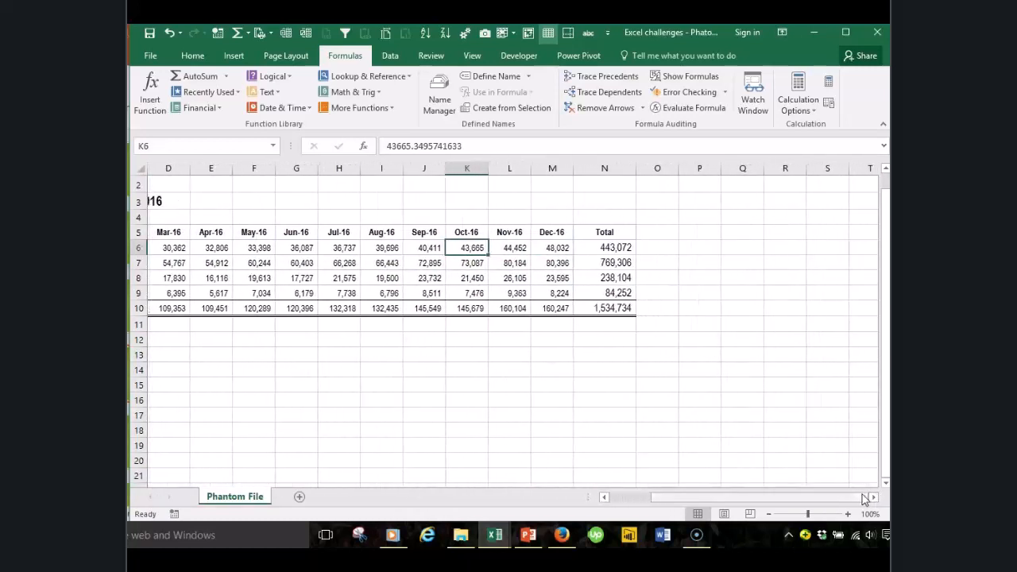
{"action": "key", "text": "ctrl+c"}
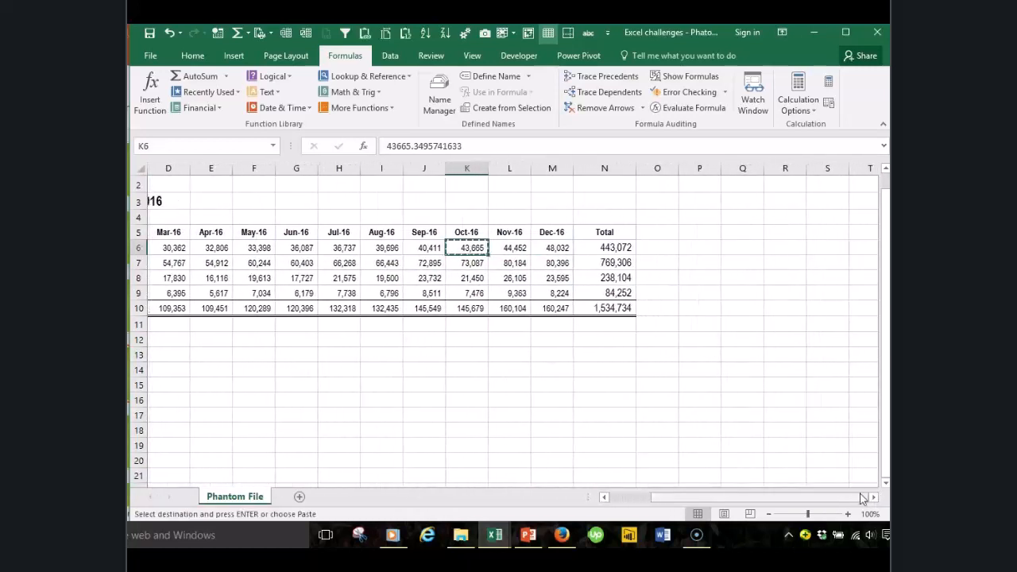
{"action": "left_click", "coordinate": [704, 169]}
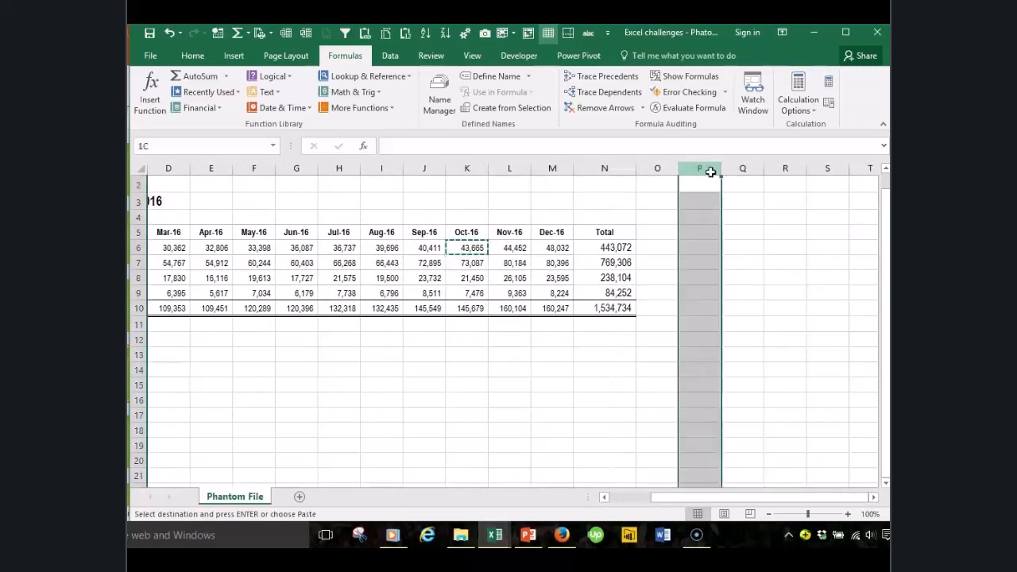
{"action": "left_click_drag", "start_coordinate": [709, 171], "coordinate": [811, 170]}
{"action": "right_click", "coordinate": [773, 211]}
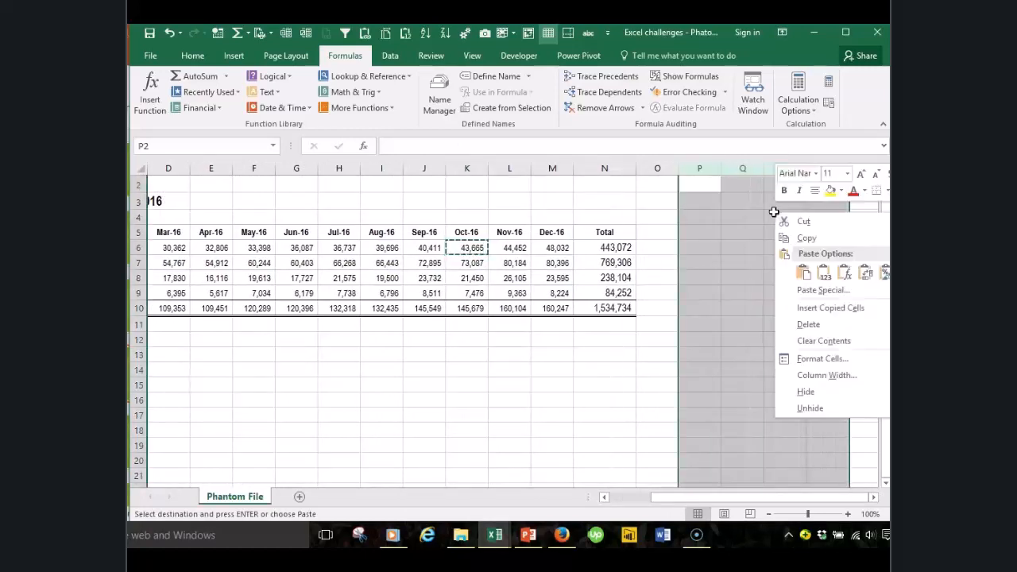
{"action": "left_click", "coordinate": [803, 282]}
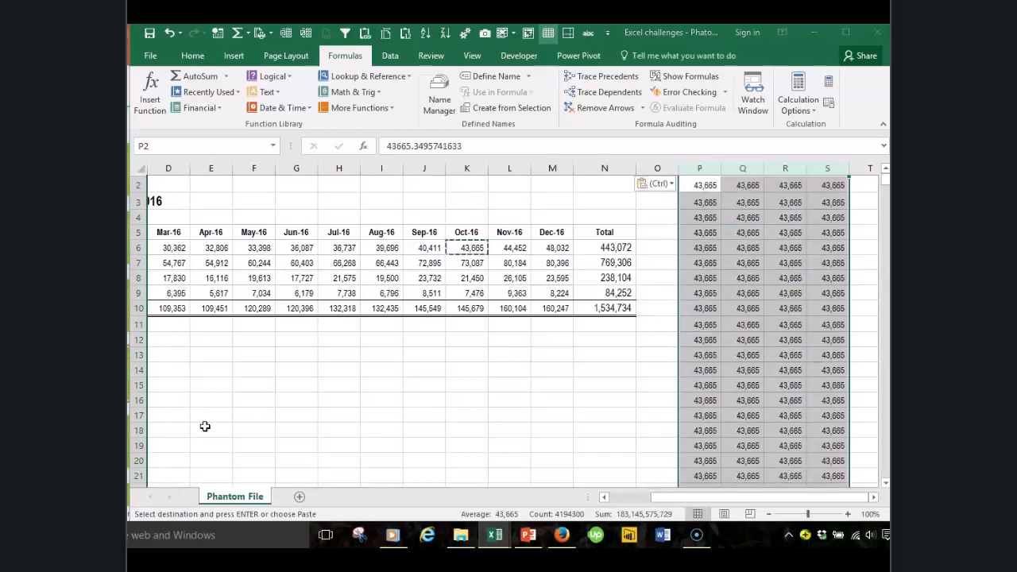
Step: Clear the pasted values from columns P through S without deleting the columns
{"action": "left_click_drag", "start_coordinate": [887, 186], "coordinate": [886, 480]}
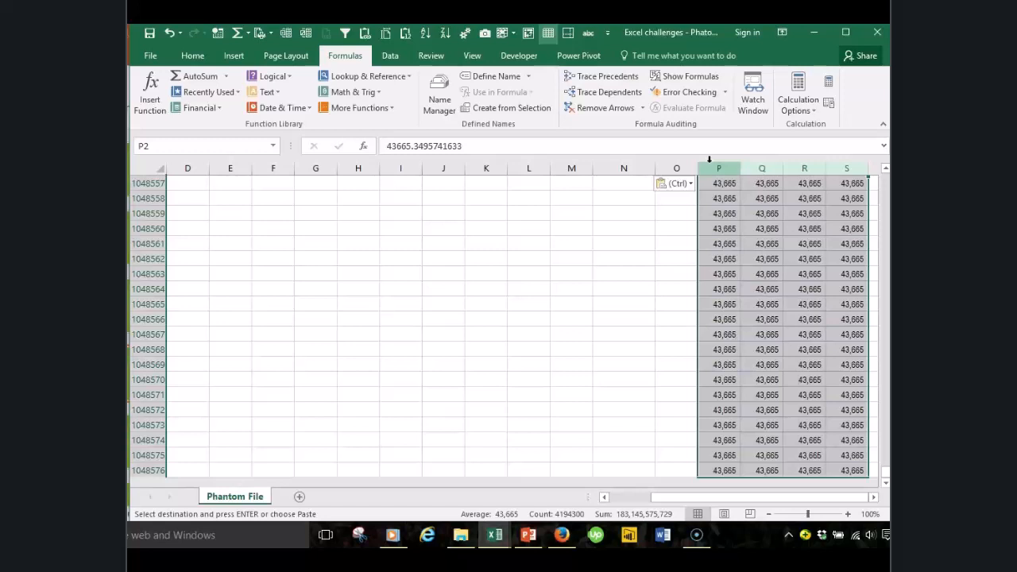
{"action": "key", "text": "Delete"}
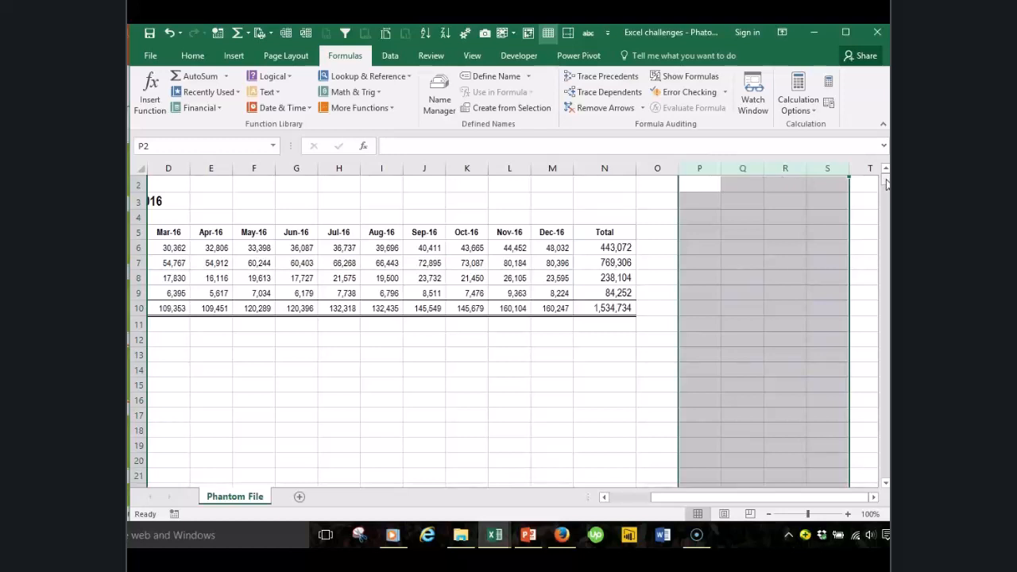
{"action": "left_click_drag", "start_coordinate": [886, 184], "coordinate": [145, 37]}
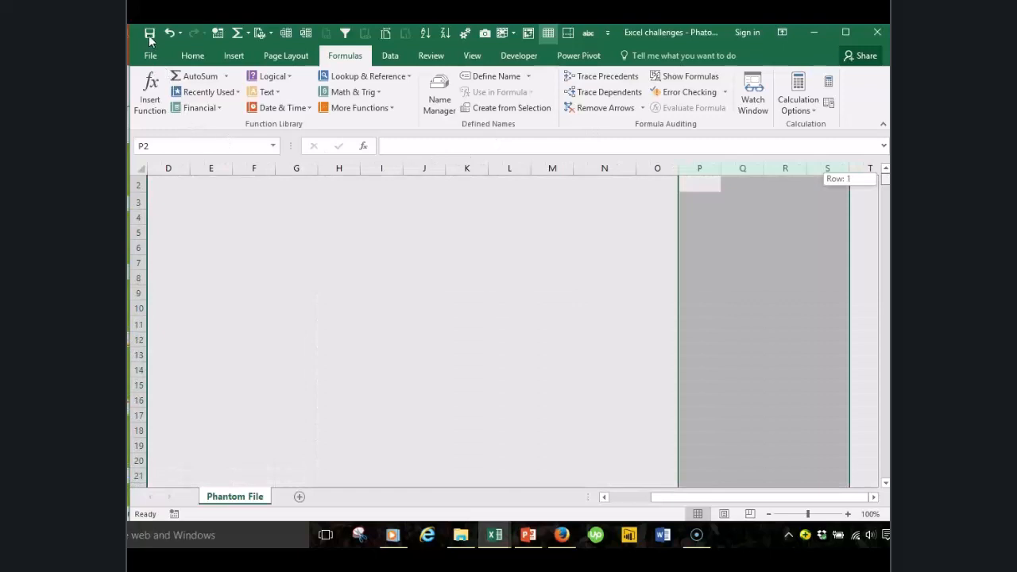
Step: Save the workbook with the cleared columns and check its file size again
{"action": "left_click_drag", "start_coordinate": [148, 35], "coordinate": [148, 35]}
{"action": "left_click", "coordinate": [148, 35]}
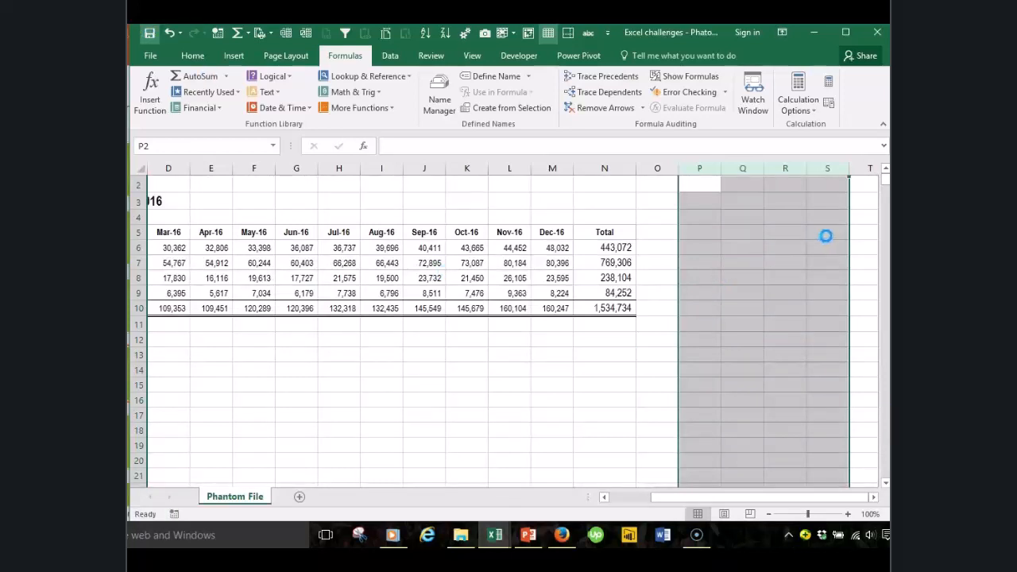
{"action": "left_click", "coordinate": [150, 60]}
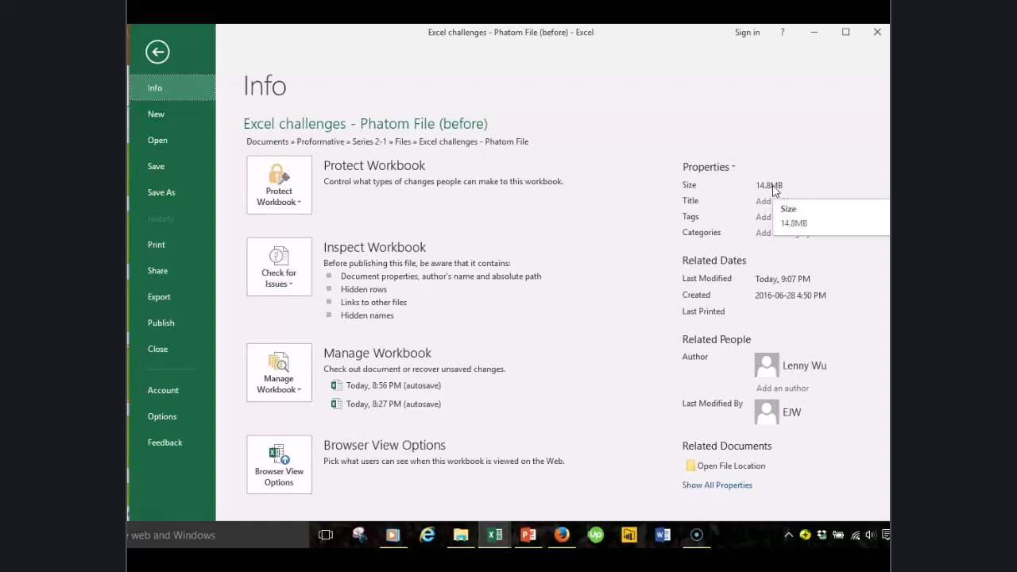
{"action": "left_click", "coordinate": [158, 52]}
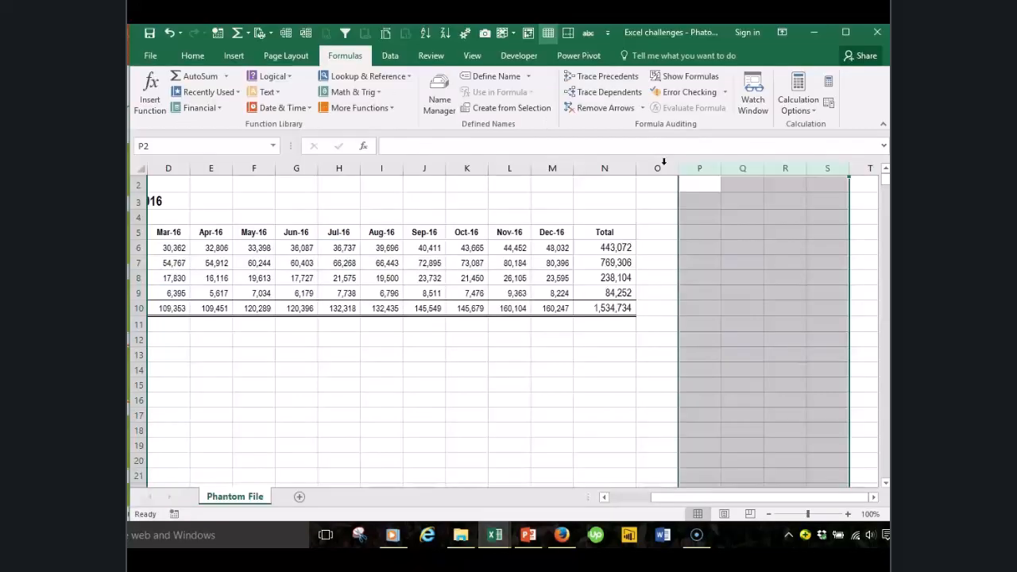